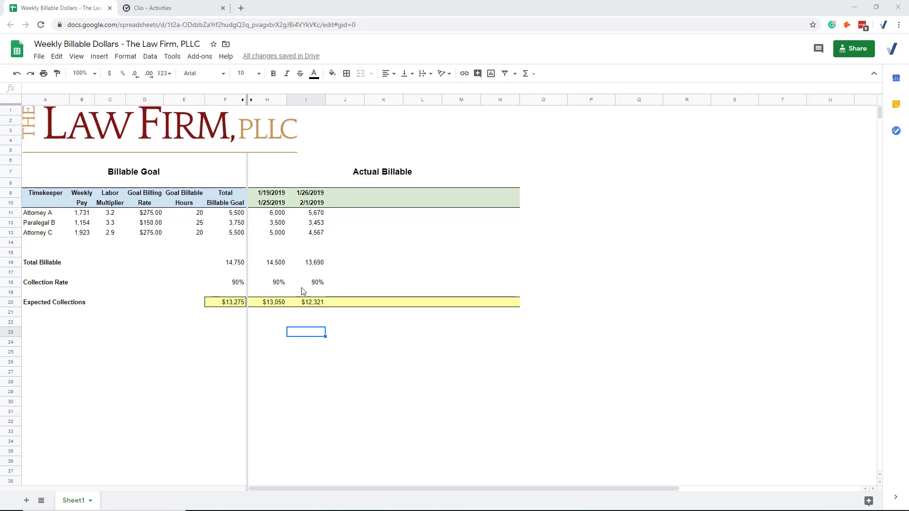
Step: Show only time entries on Activities dated 01/01/2000 to 03/10/2020 (38 entries, 54.40h)
left_click(192, 8)
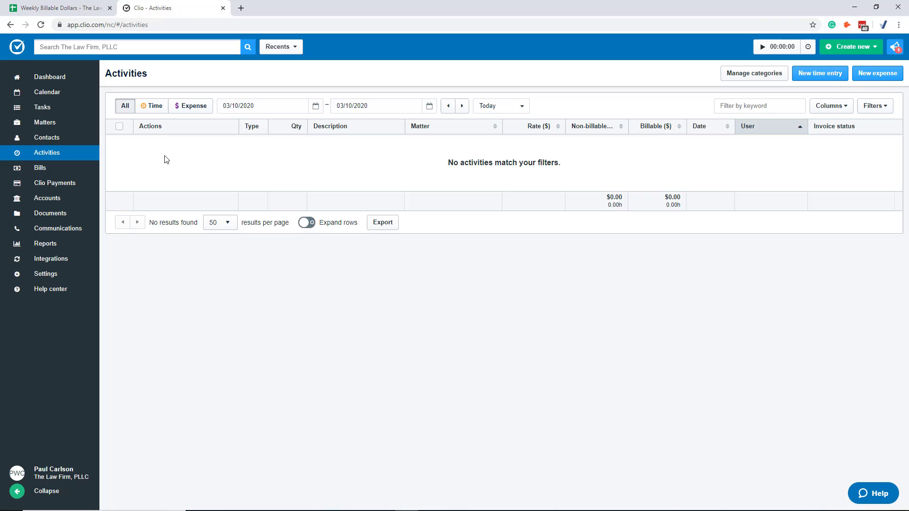
left_click(154, 106)
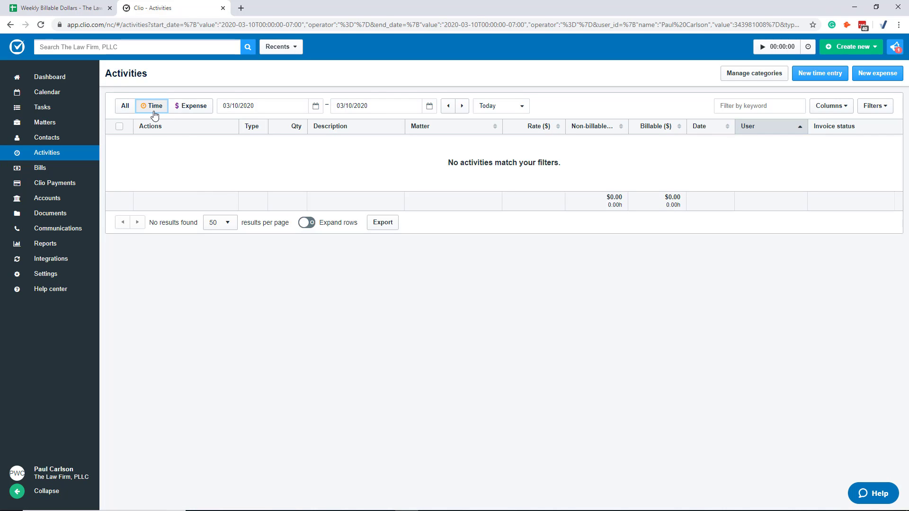
left_click_drag(281, 104, 203, 111)
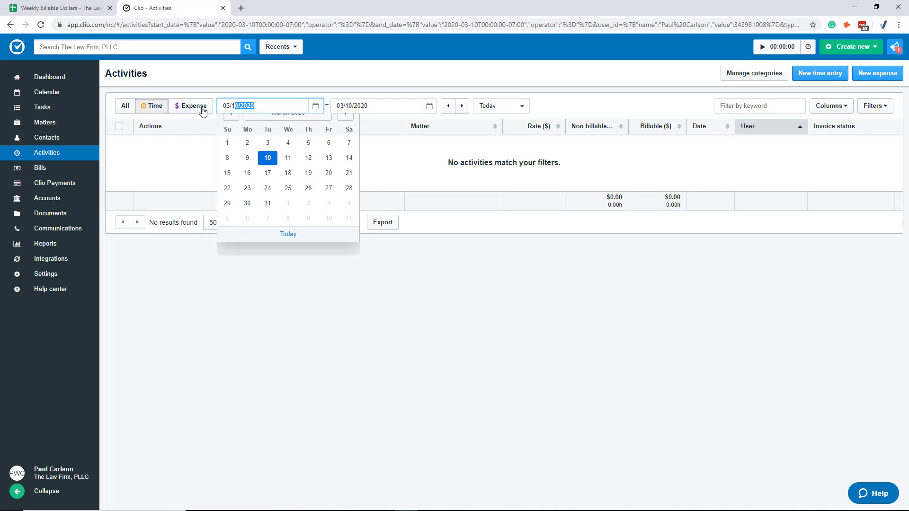
type("01/01/2000")
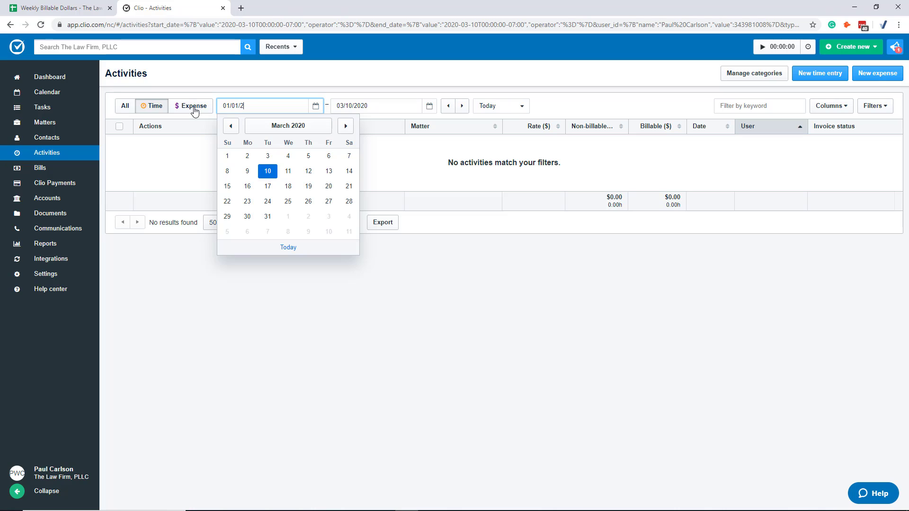
left_click(420, 162)
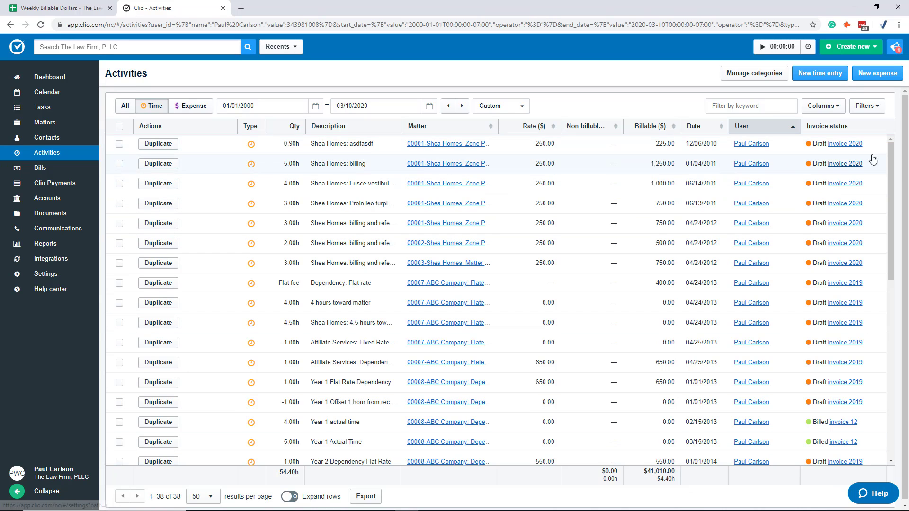
Step: Filter the time entries to another firm user, leaving 3 entries totalling 5.16h and $1,990
left_click(880, 108)
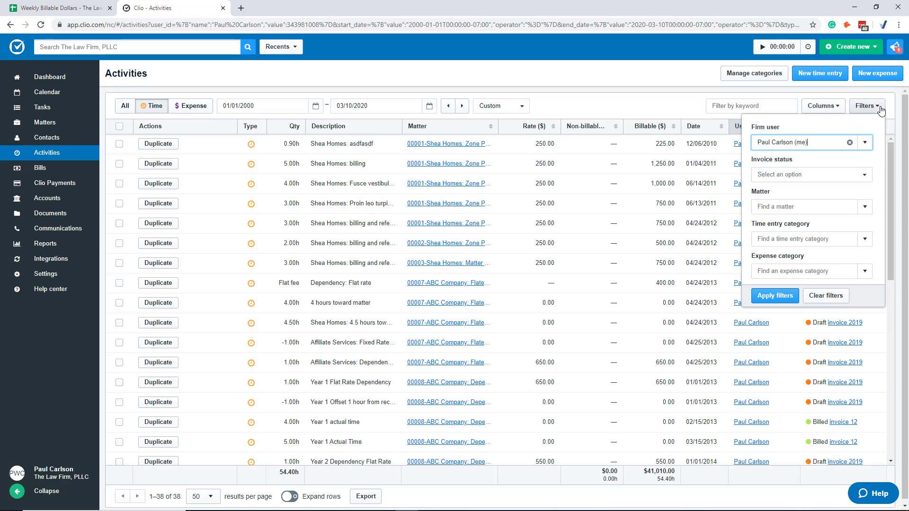
left_click(866, 143)
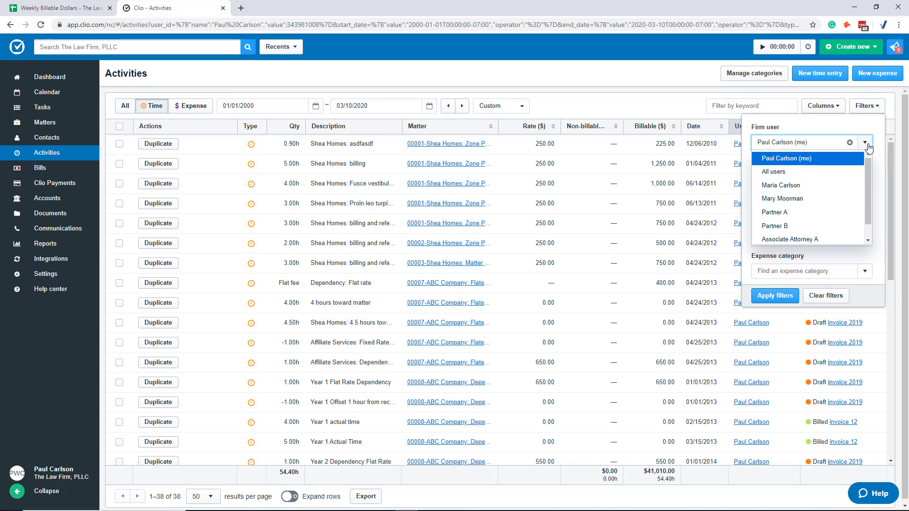
left_click(798, 198)
left_click(775, 296)
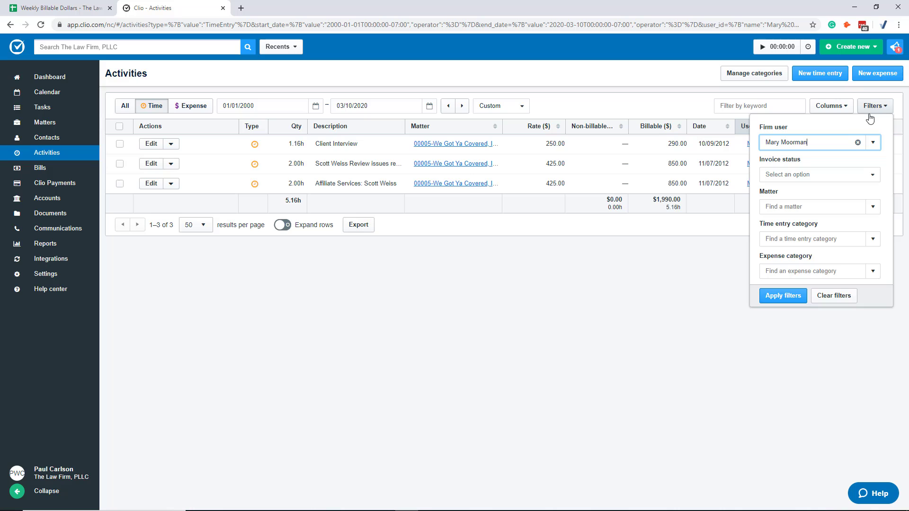
Step: Pick Partner A as firm user, then close Filters without applying the change
left_click(873, 143)
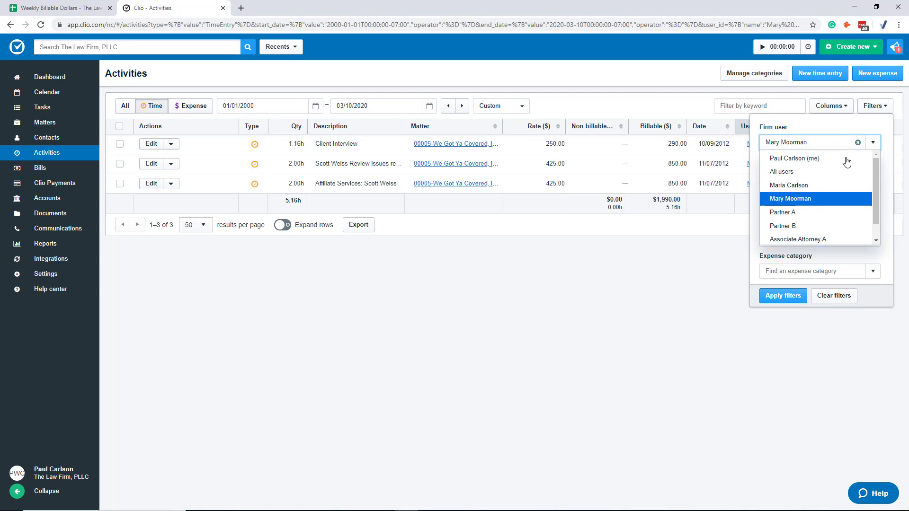
left_click(801, 213)
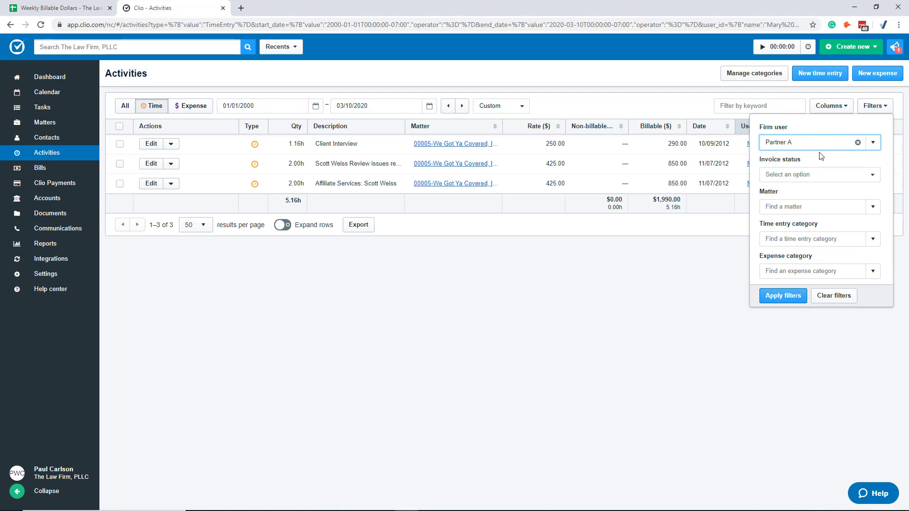
left_click(630, 288)
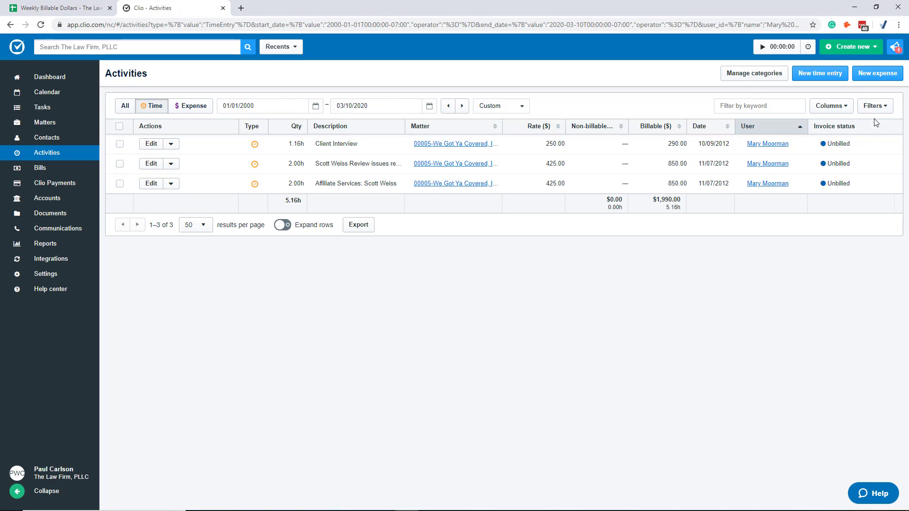
Step: Clear the Firm user filter to All users and apply, showing 79 entries and 128.79h
left_click(879, 106)
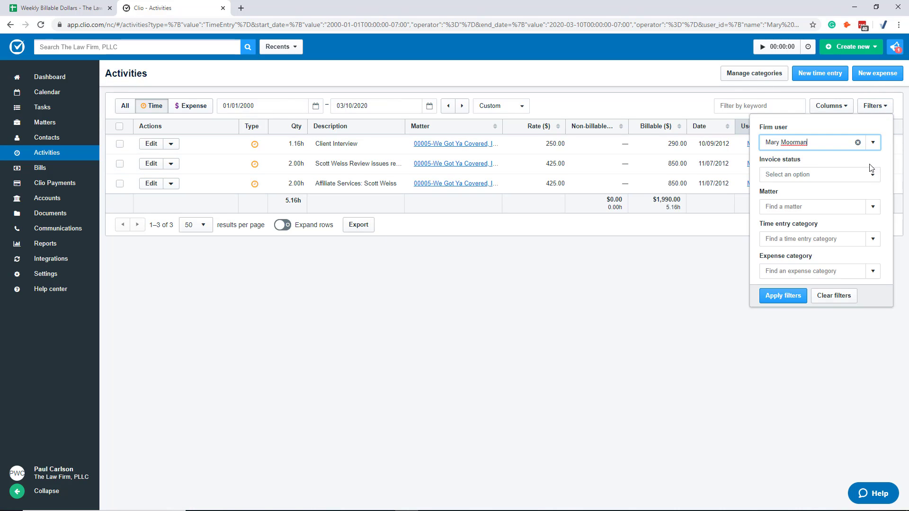
left_click(858, 143)
left_click(783, 297)
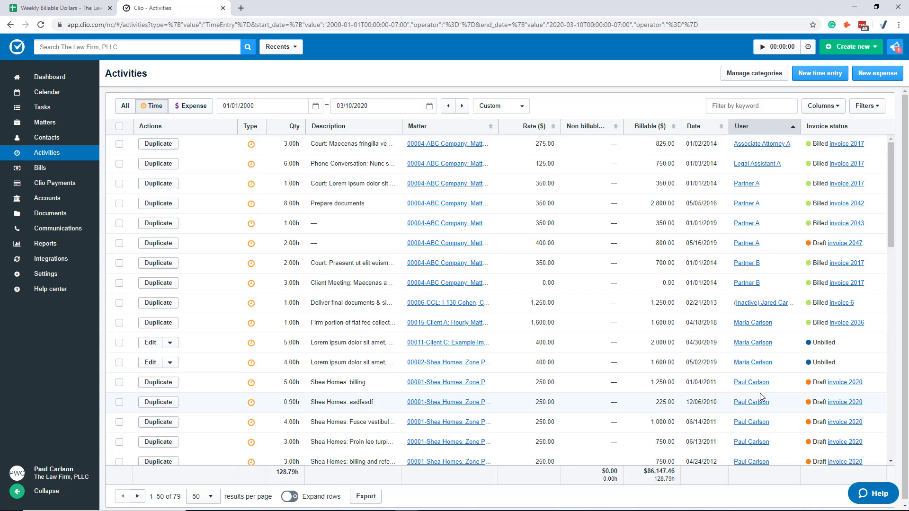
scroll(761, 398, "down", 10)
scroll(762, 360, "up", 10)
Step: Reopen the Firm user list and close Filters, keeping all users shown
left_click(880, 108)
left_click(865, 142)
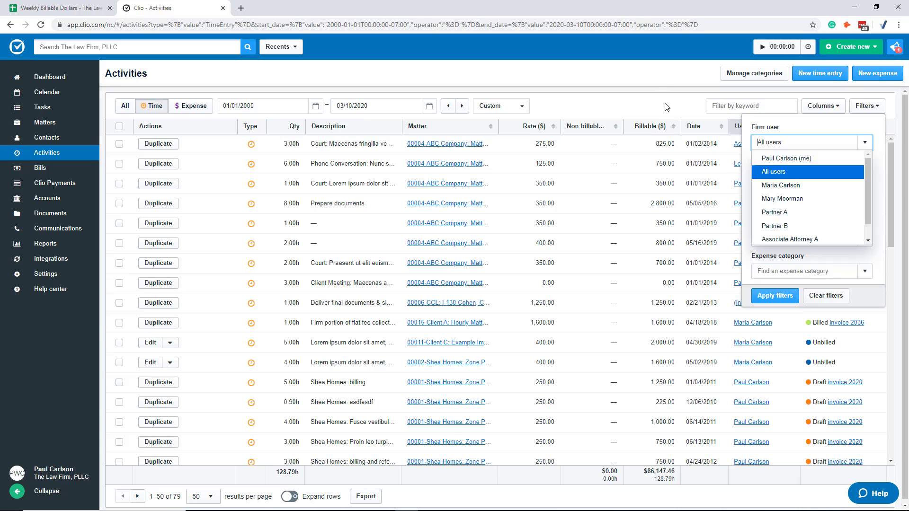
left_click(710, 156)
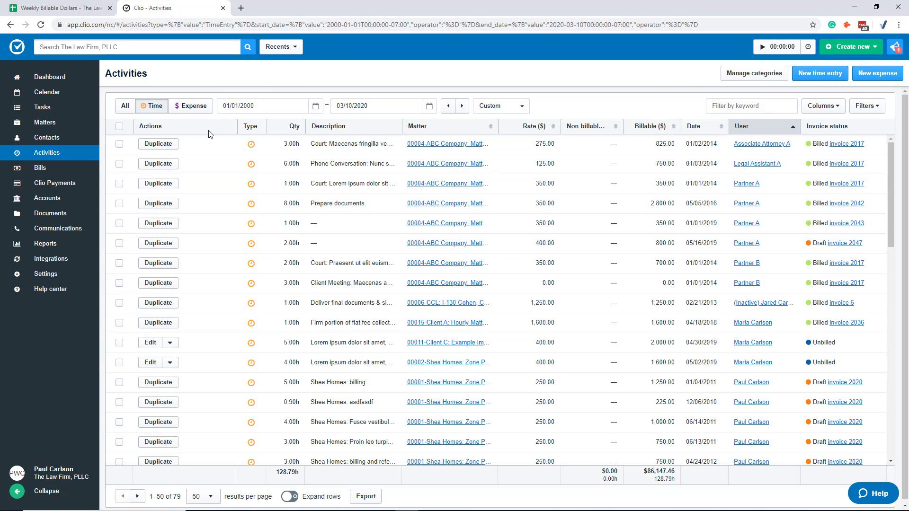
Step: Export the time entries as a visible-columns-only CSV and open it in Excel
left_click(366, 496)
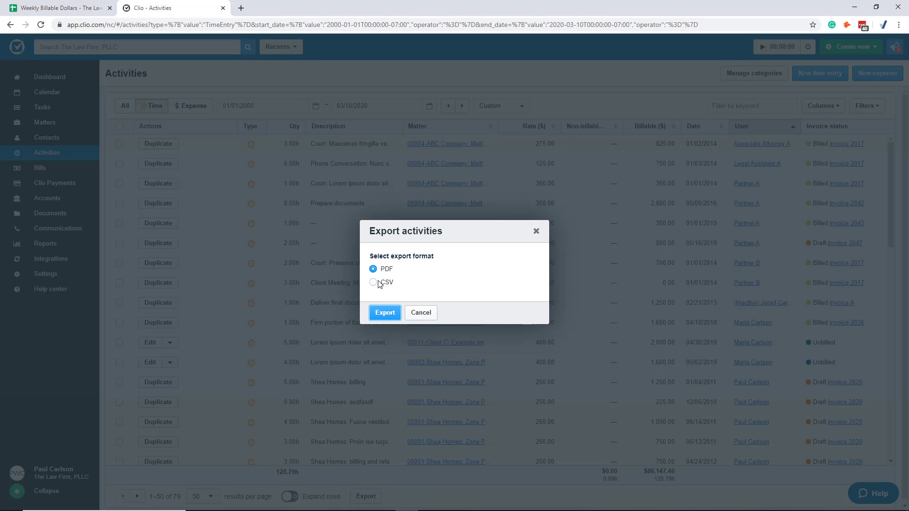
left_click(373, 283)
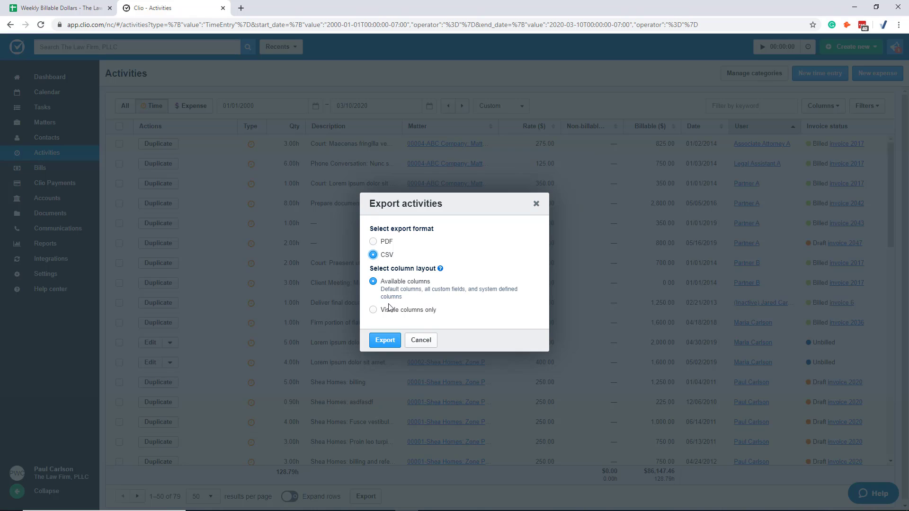
left_click(374, 311)
left_click(385, 341)
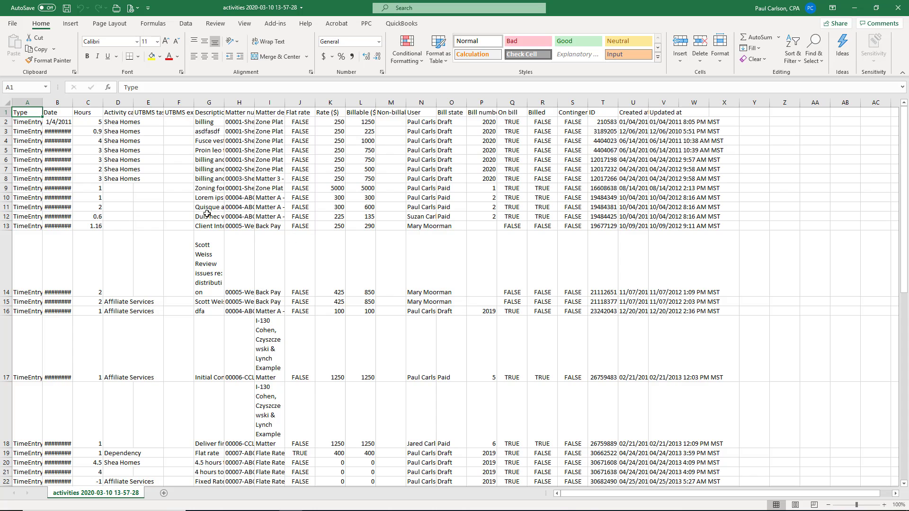
Step: Widen the Date and User columns so full dates and timekeeper names show
double_click(70, 106)
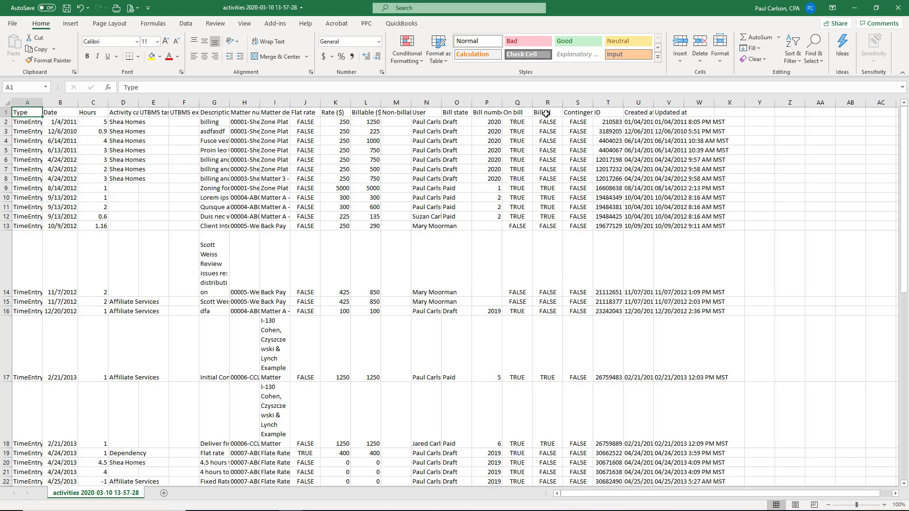
left_click_drag(613, 103, 239, 102)
left_click(467, 160)
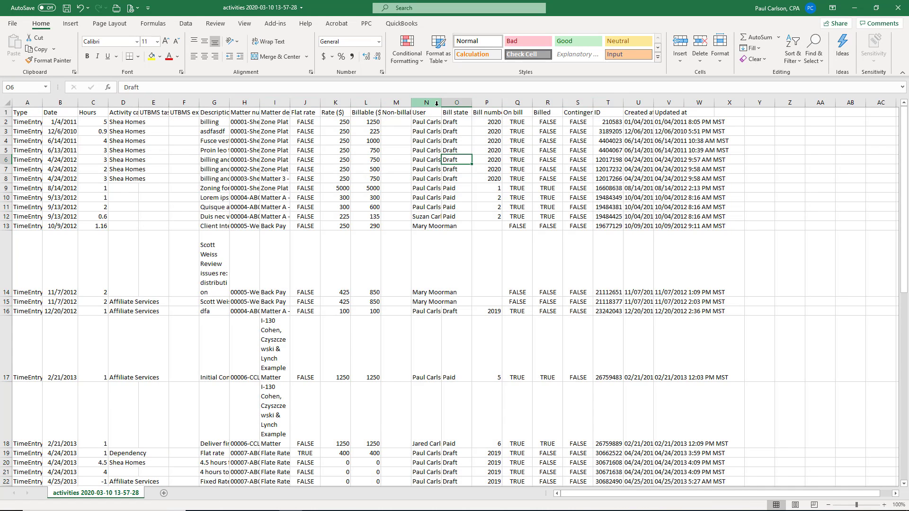
left_click_drag(442, 102, 513, 102)
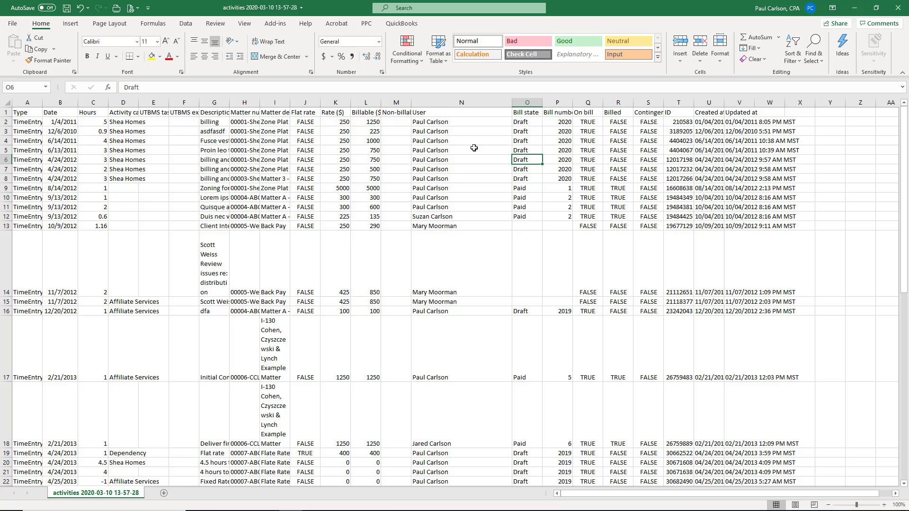
scroll(453, 303, "down", 6)
scroll(453, 304, "down", 20)
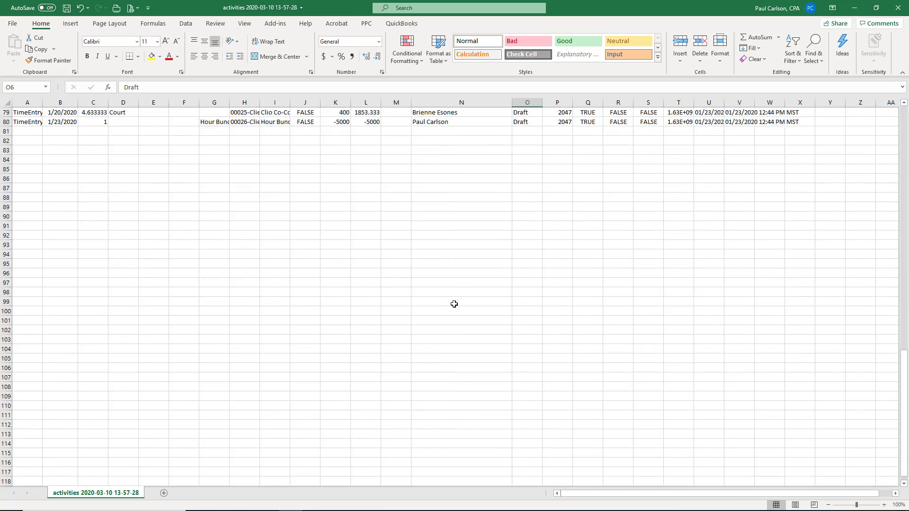
scroll(454, 304, "up", 7)
scroll(455, 303, "up", 19)
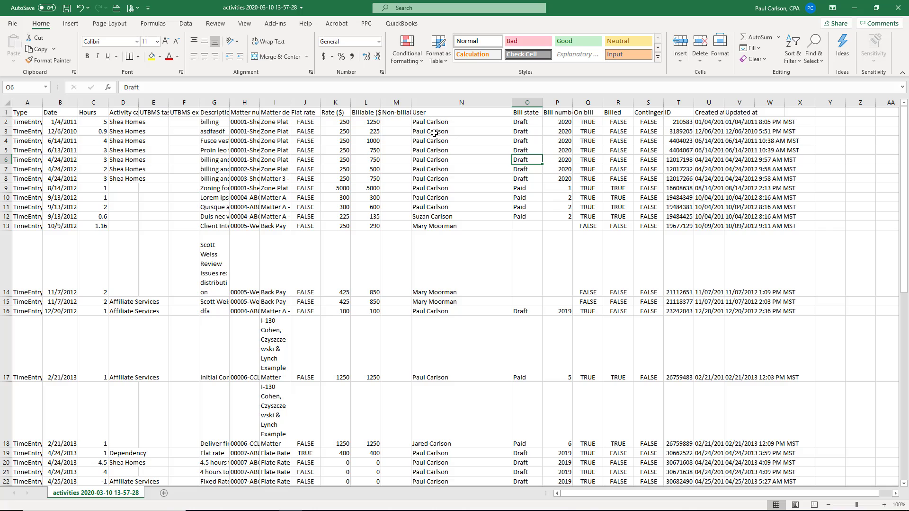
Step: Fill the User (N1), Billable ($) (L1) and Hours (C1) headers yellow
left_click(426, 112)
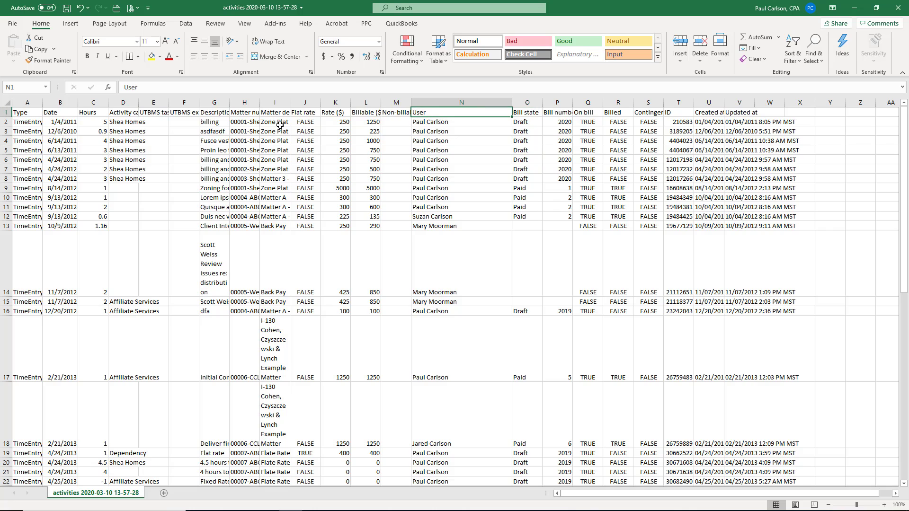
left_click(151, 57)
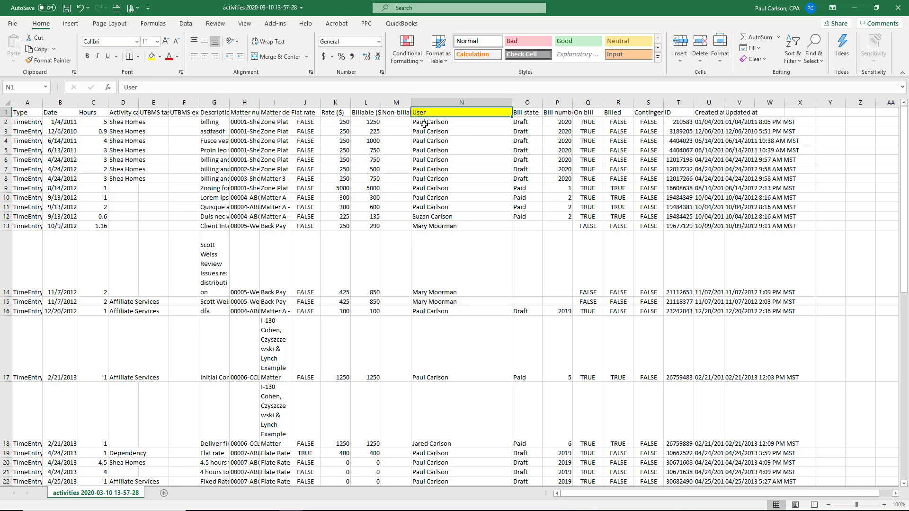
left_click(359, 114)
key("ctrl+shift+Down")
left_click(359, 115)
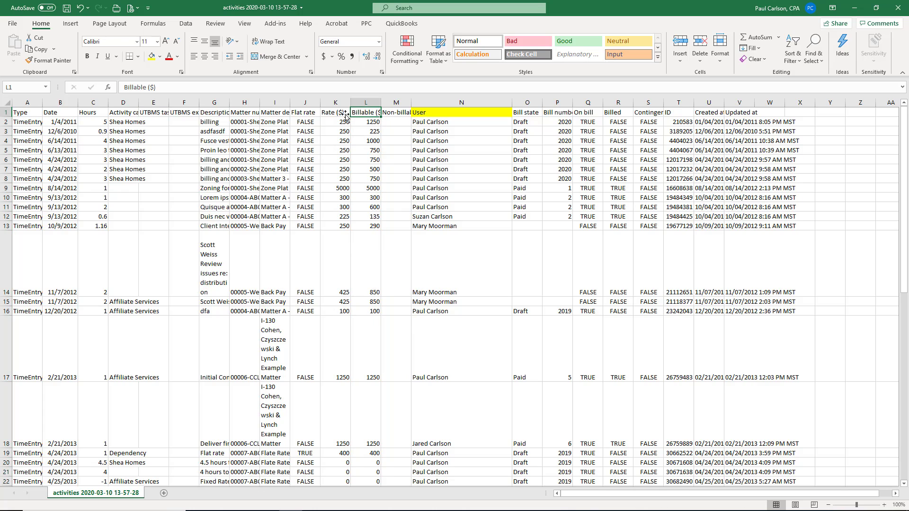
left_click(151, 57)
left_click(98, 113)
left_click(151, 57)
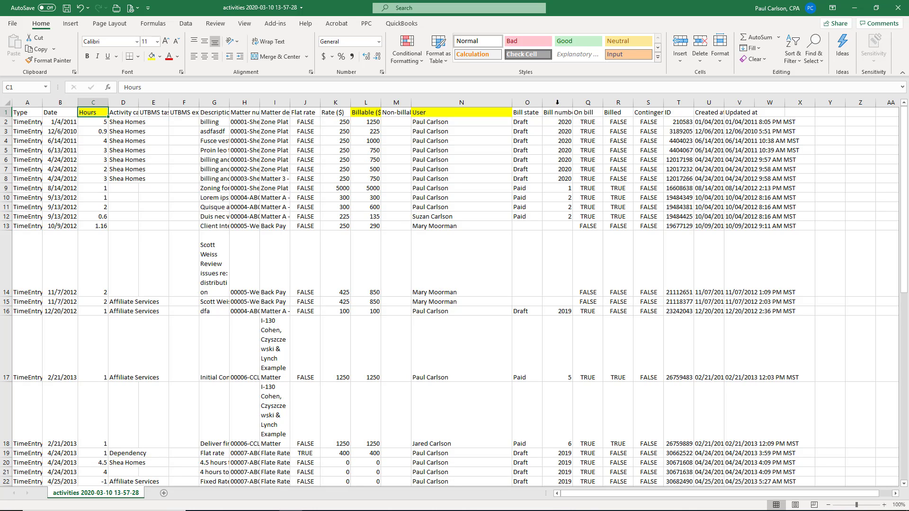
Step: Hide columns O through W, leaving User as the last visible column
left_click_drag(558, 102, 770, 102)
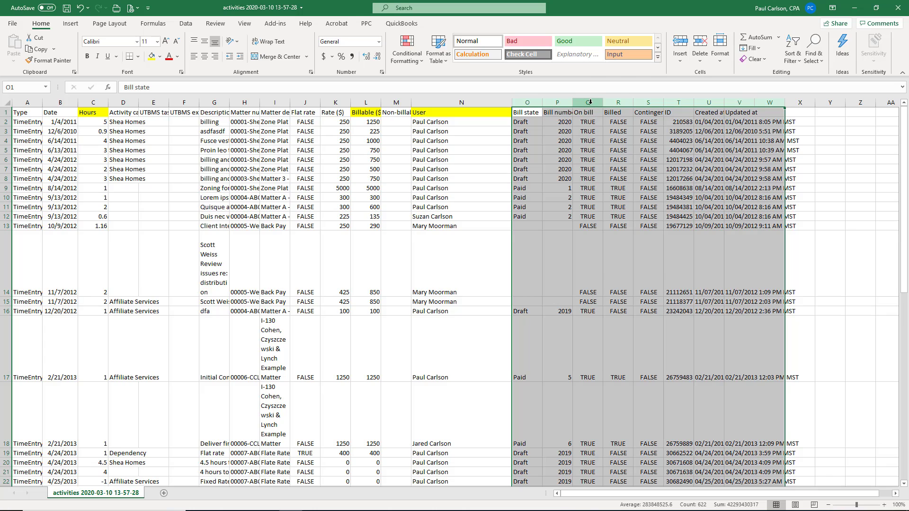
right_click(590, 101)
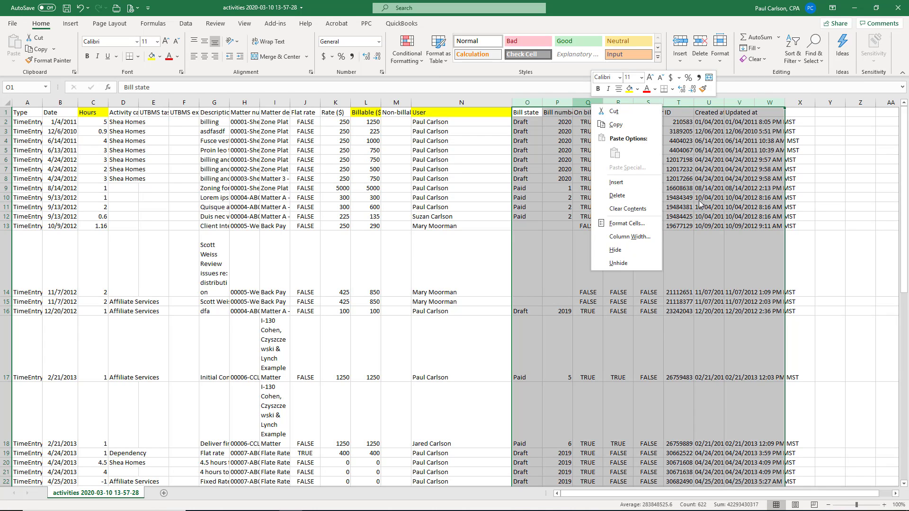
left_click(625, 251)
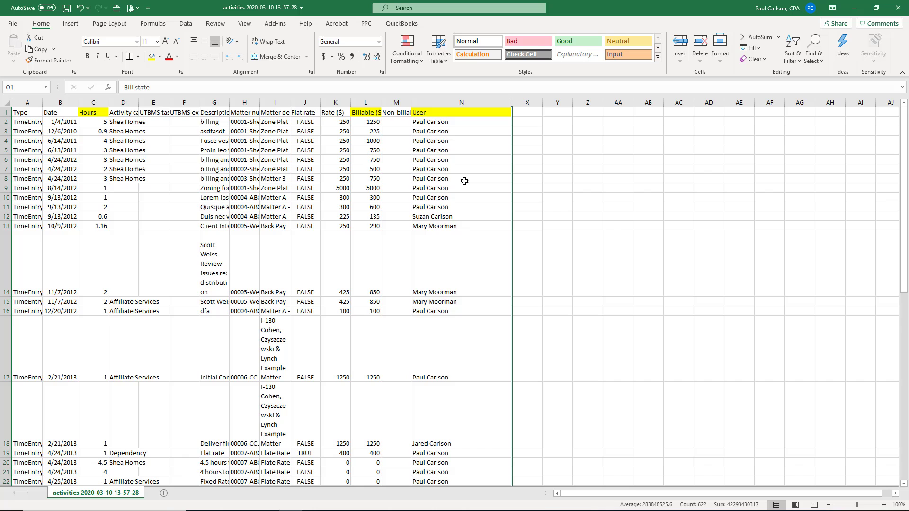
left_click(391, 207)
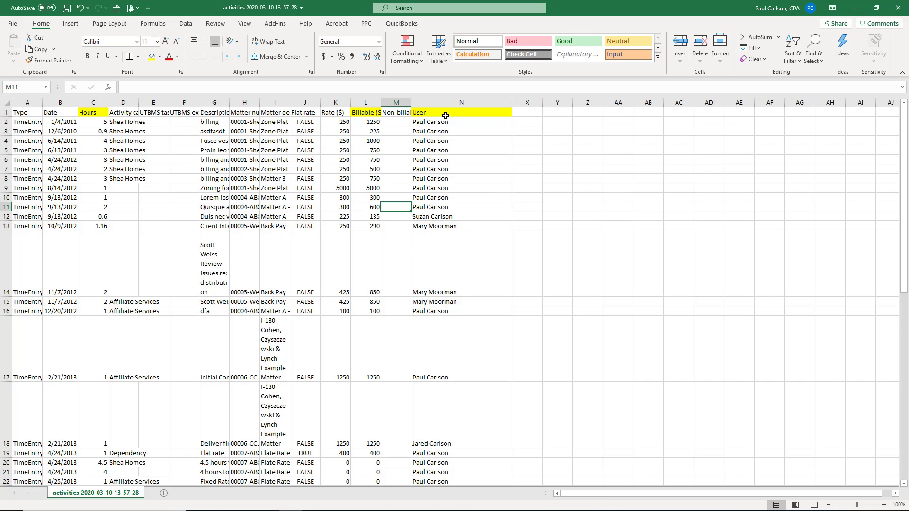
left_click_drag(443, 100, 20, 114)
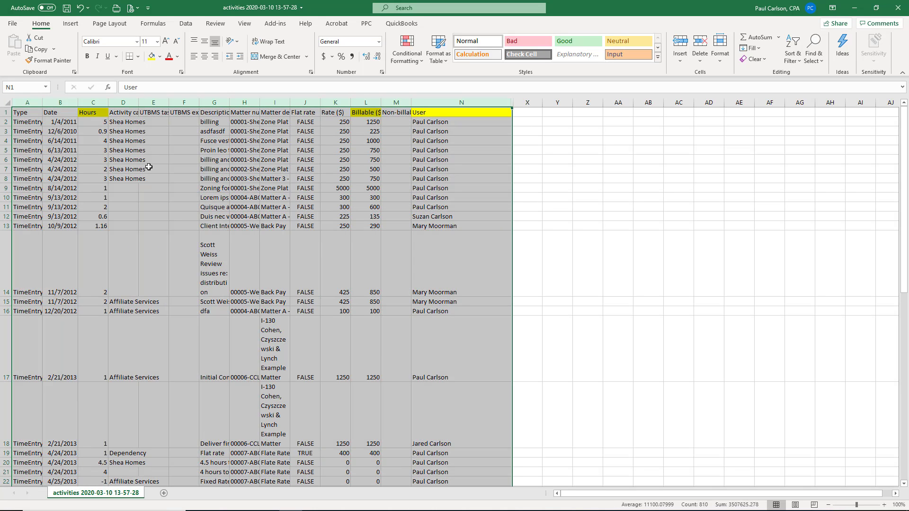
Step: Sort columns A:N by User, A to Z, using Data > Sort
left_click(186, 25)
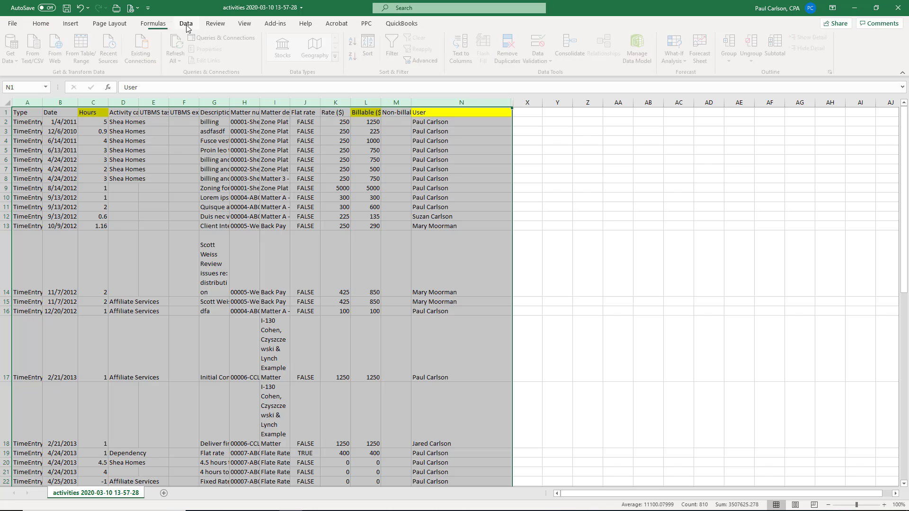
left_click(372, 46)
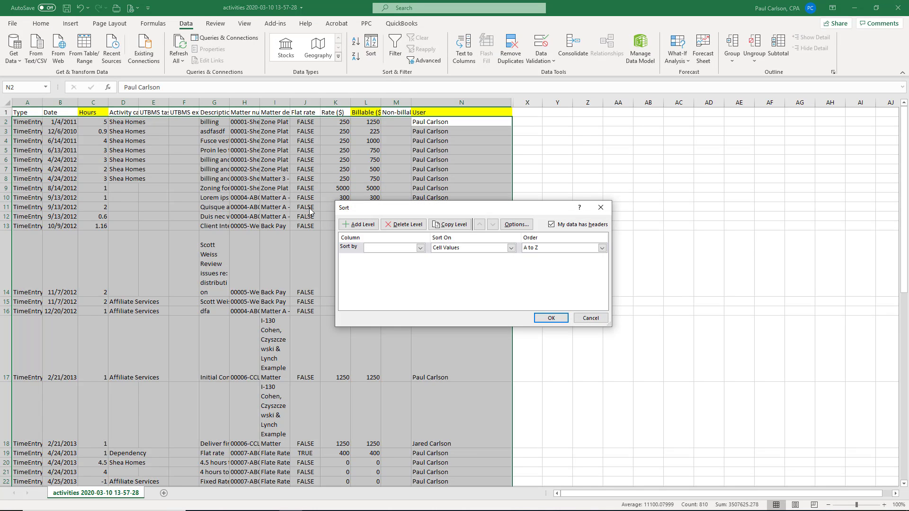
left_click(420, 248)
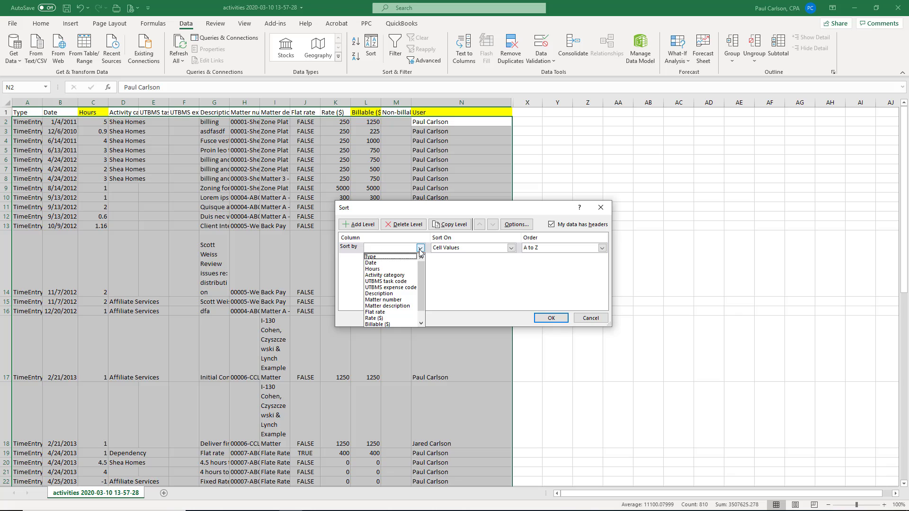
left_click(423, 325)
left_click(423, 325)
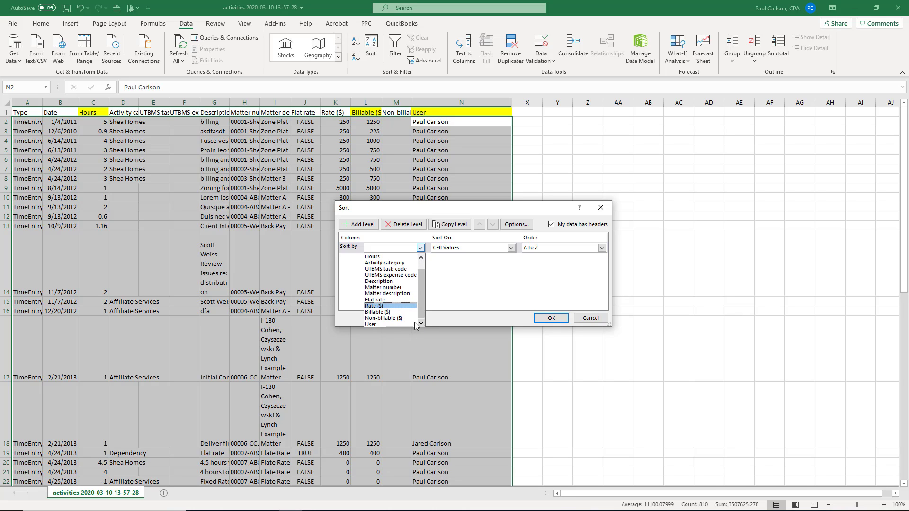
left_click(388, 325)
left_click(546, 318)
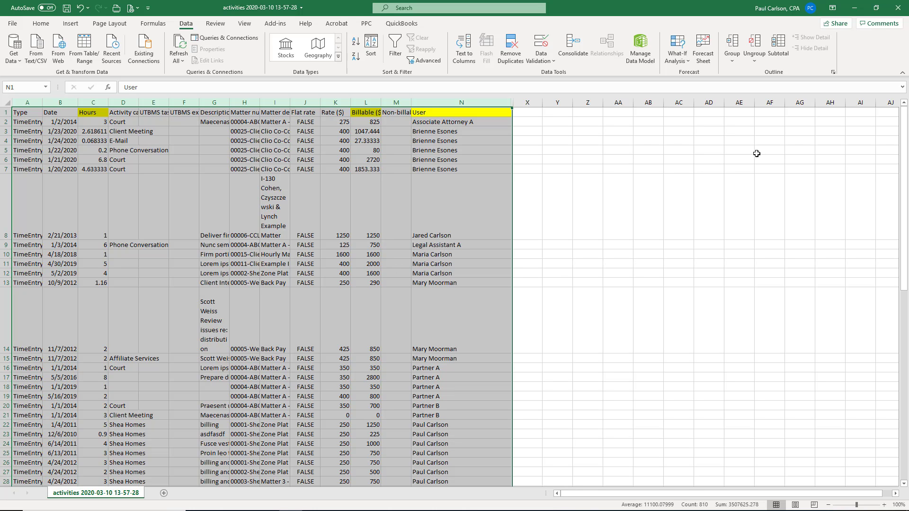
Step: In the Subtotal dialog, group at each change in User using the Sum function
left_click(773, 43)
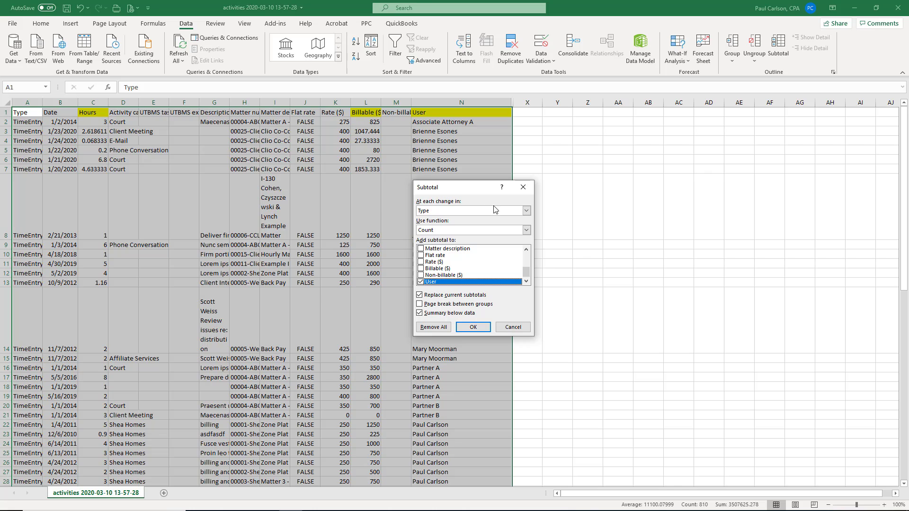
left_click(526, 211)
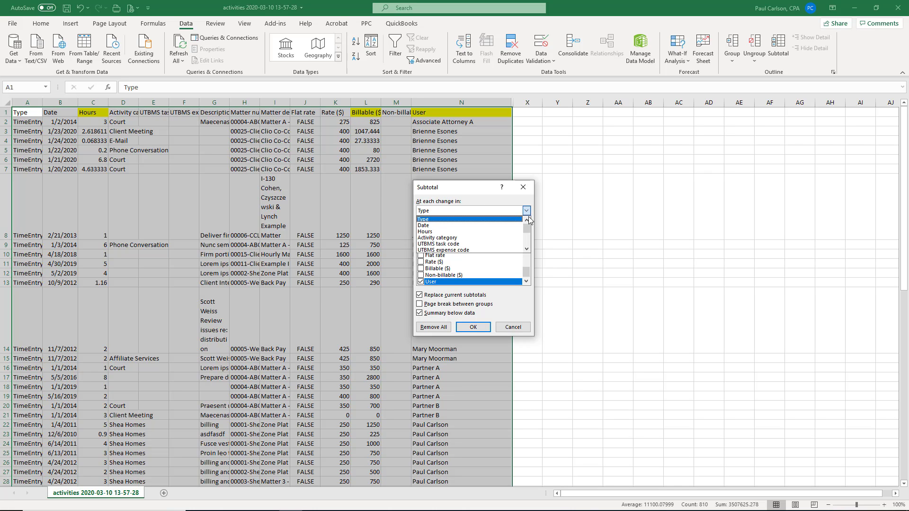
left_click(527, 249)
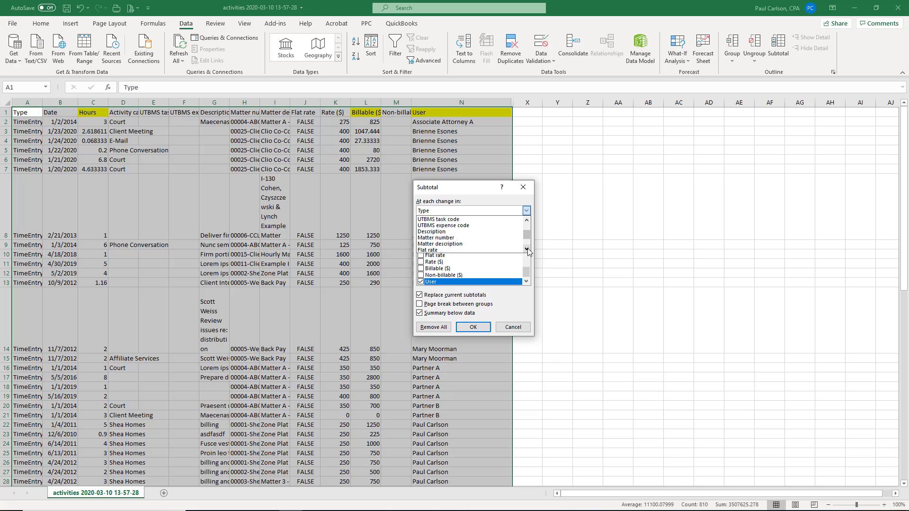
left_click(527, 250)
left_click(469, 250)
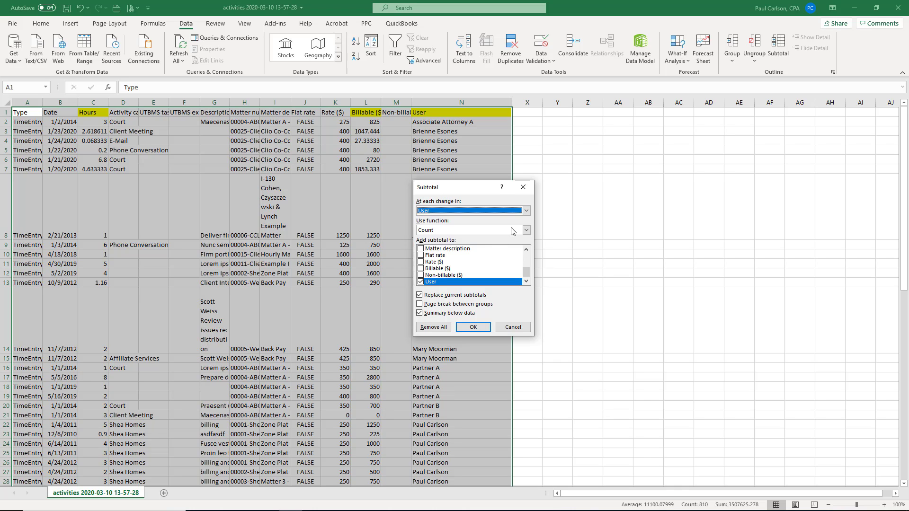
left_click(526, 230)
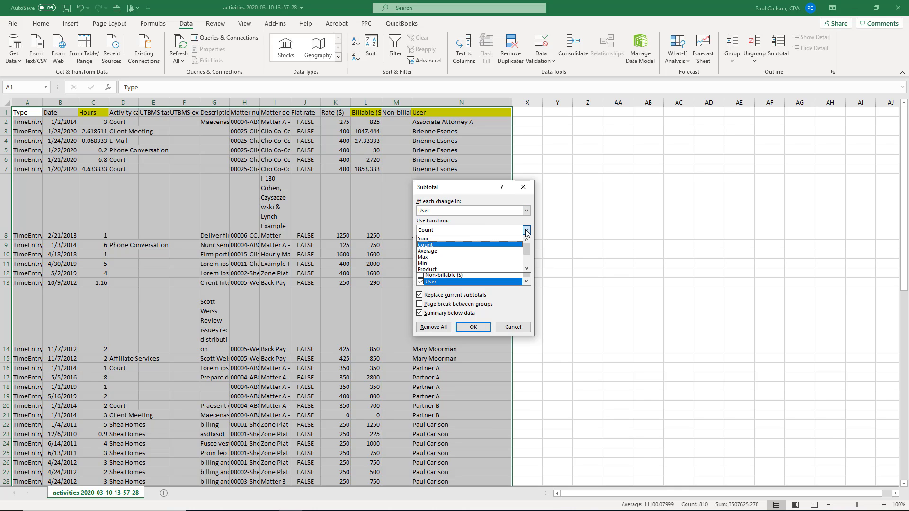
left_click(456, 240)
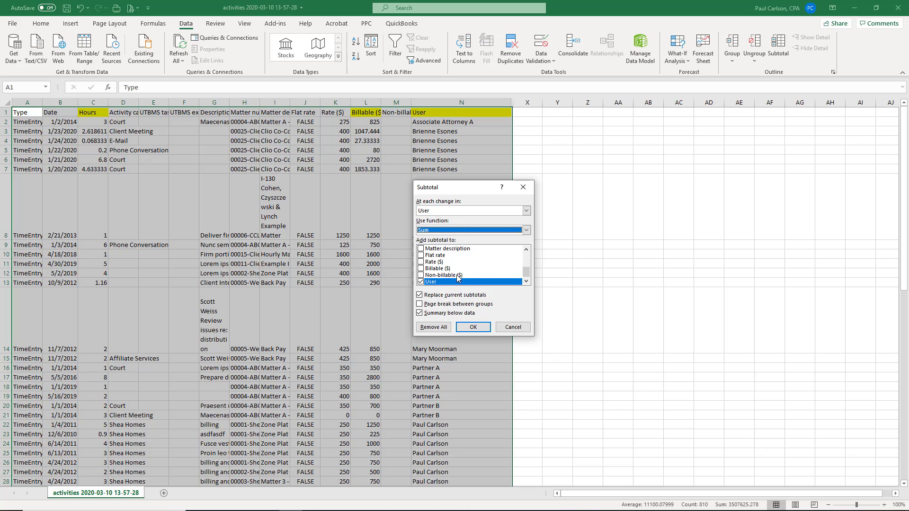
Step: Subtotal Hours and Billable ($) instead of User, and insert the subtotal rows
left_click(527, 249)
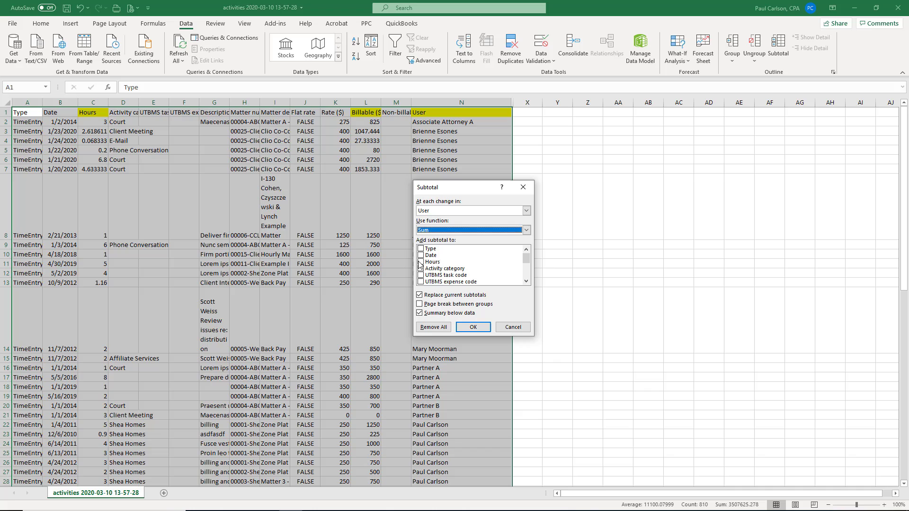
left_click(421, 262)
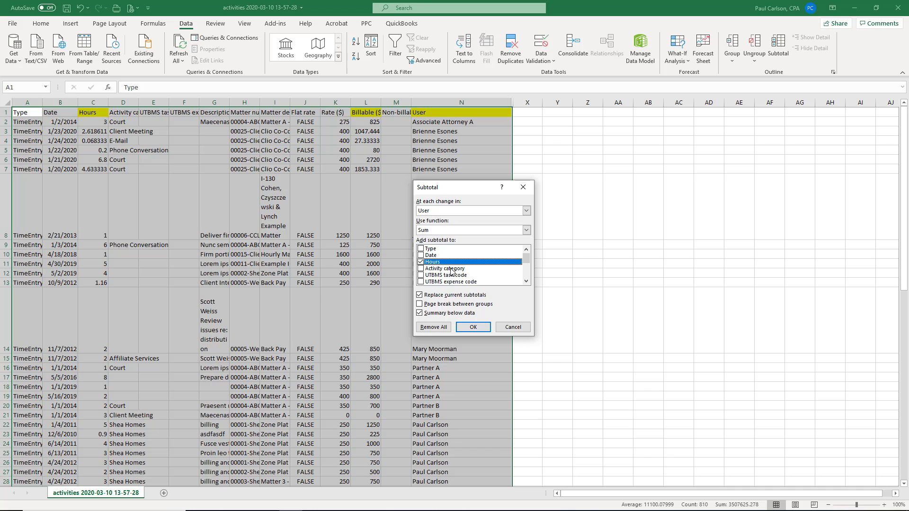
left_click(526, 282)
left_click(526, 282)
left_click(526, 283)
left_click(526, 282)
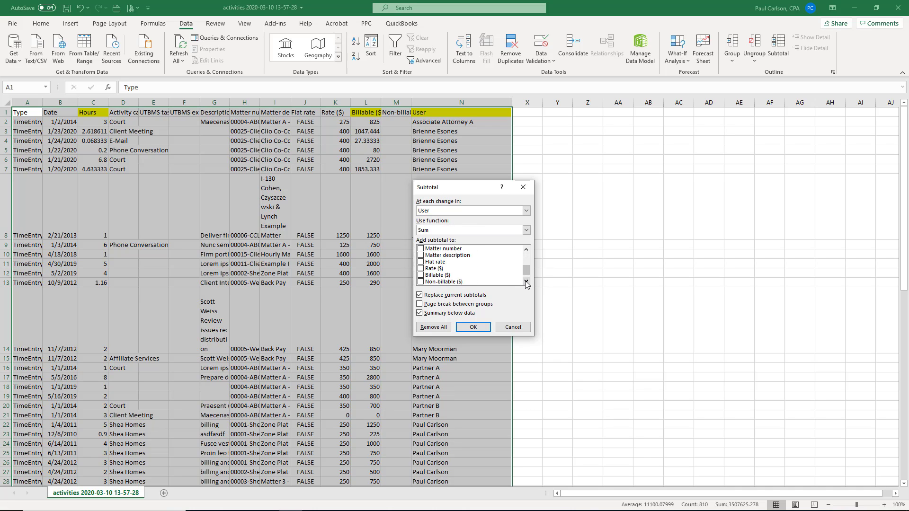
left_click(526, 282)
left_click(426, 269)
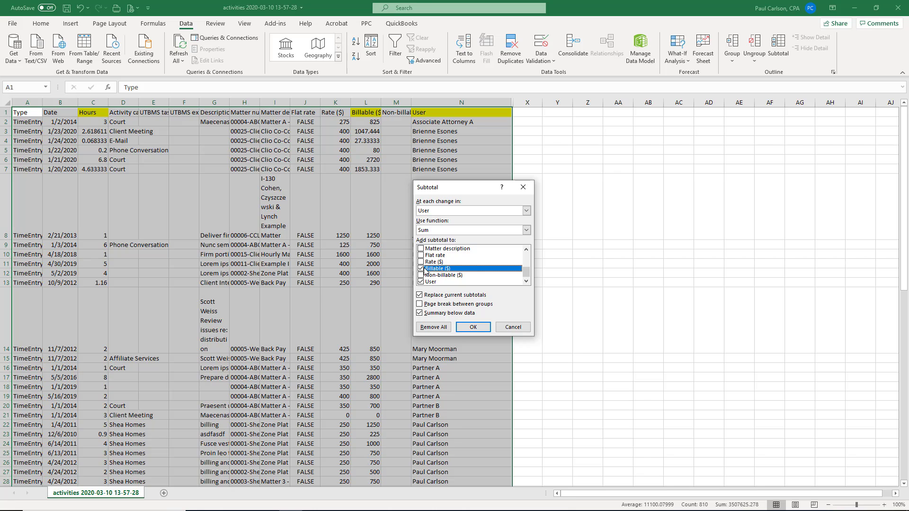
left_click(421, 283)
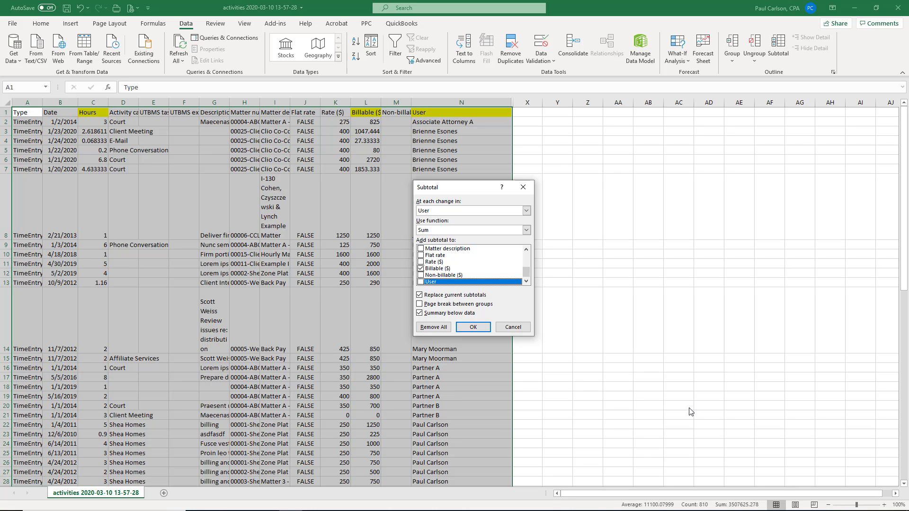
left_click(474, 327)
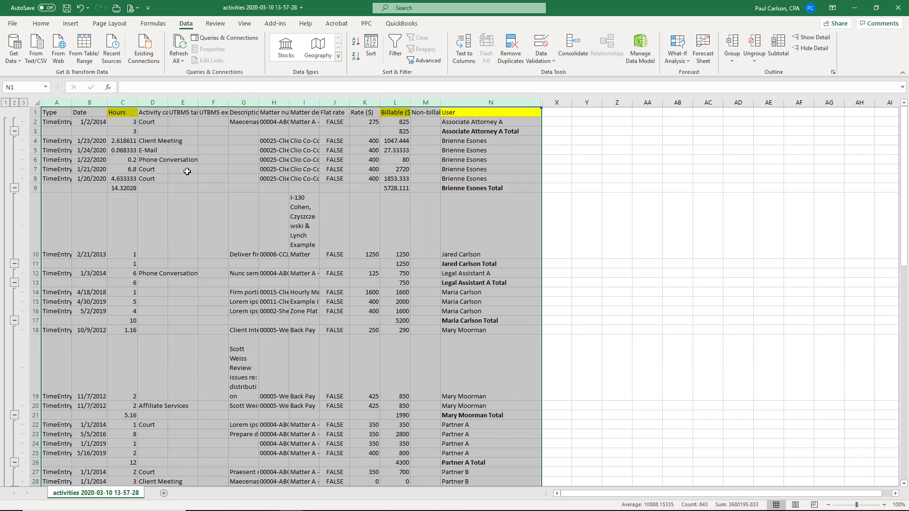
Step: Collapse to outline level 2 and apply Comma Style to the Billable ($) and Hours columns
left_click(15, 103)
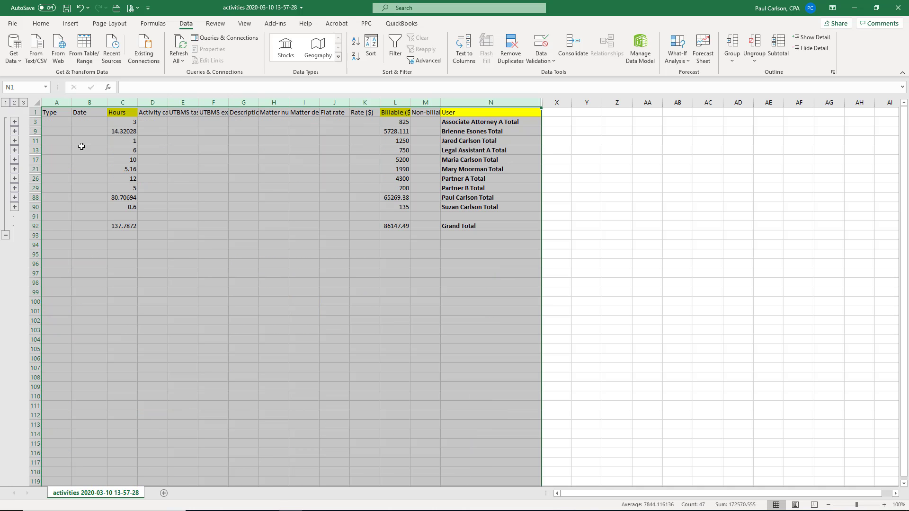
left_click(394, 102)
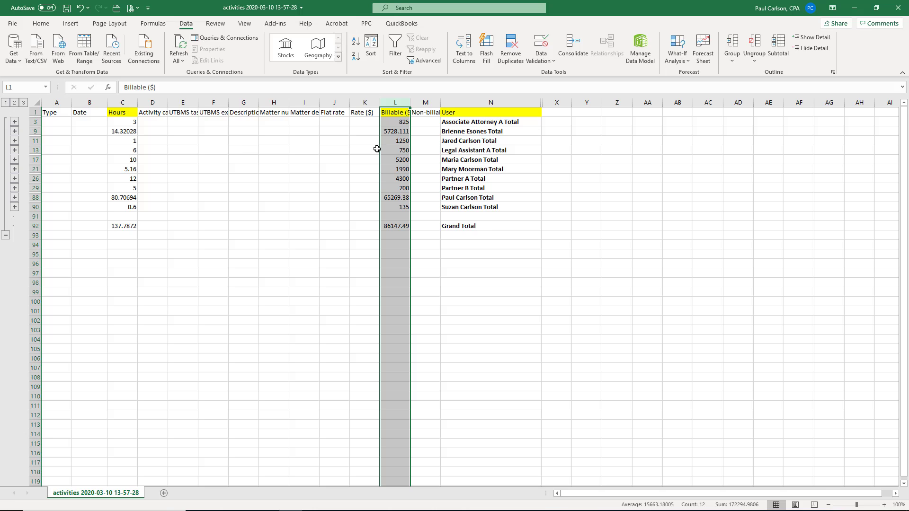
left_click(40, 24)
left_click(352, 56)
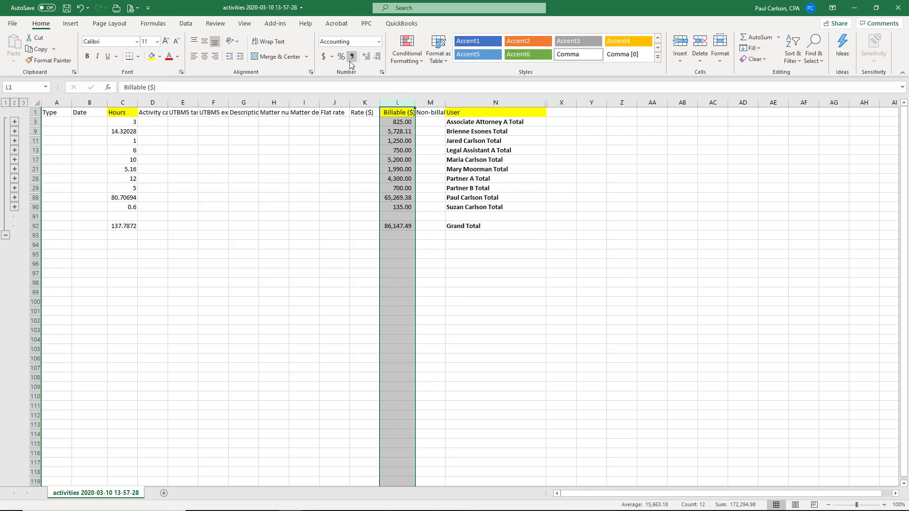
left_click(448, 261)
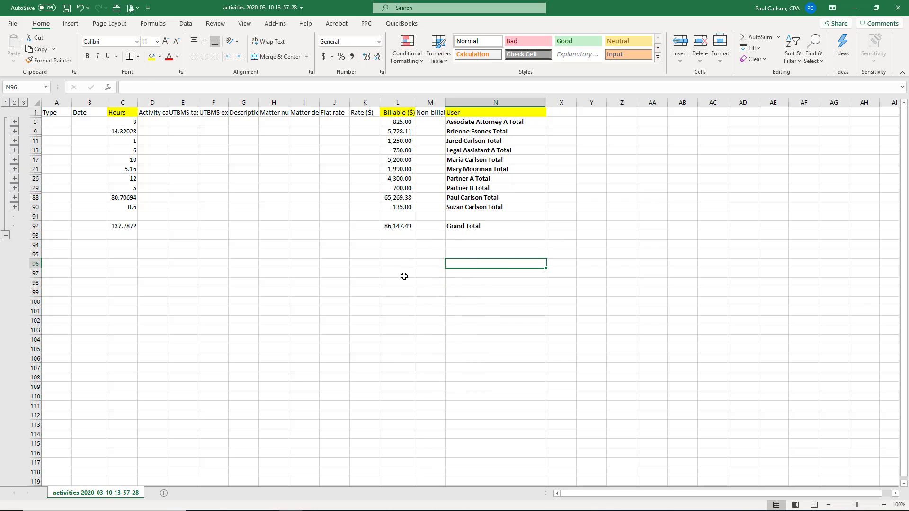
left_click(122, 102)
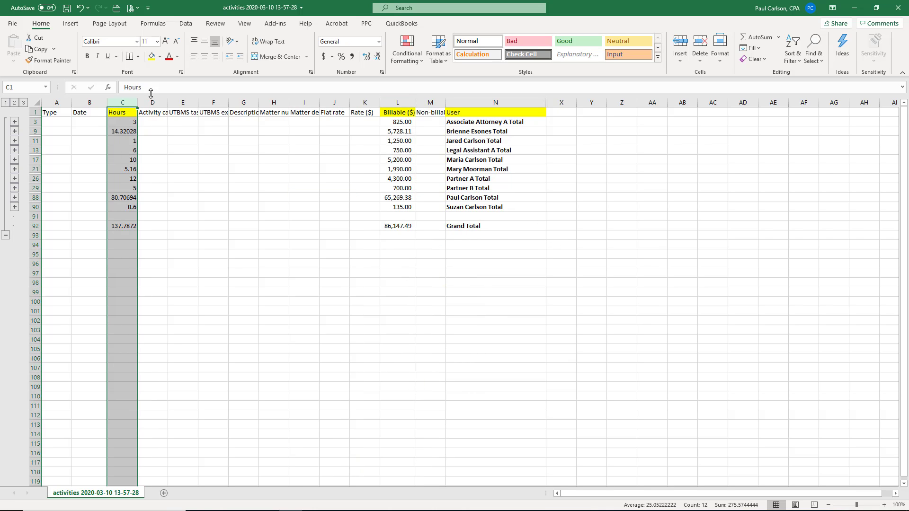
left_click(352, 56)
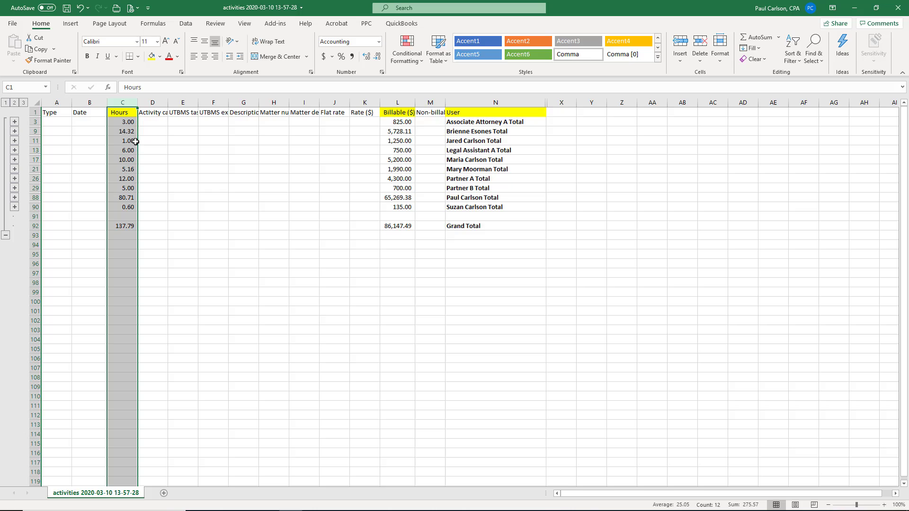
left_click(389, 103)
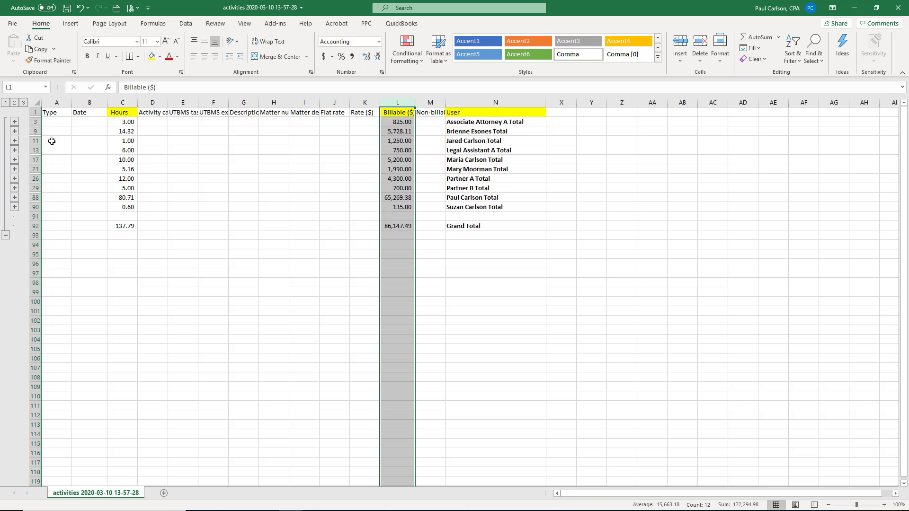
left_click(15, 123)
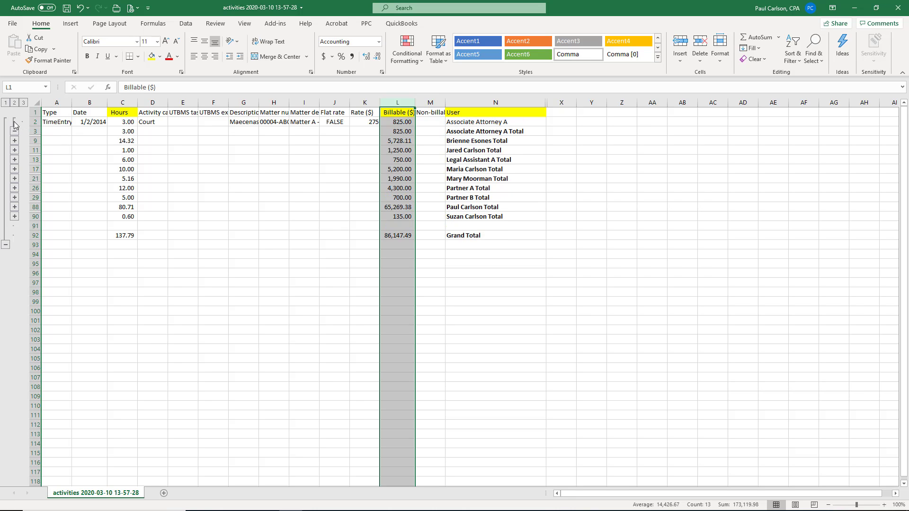
left_click(15, 124)
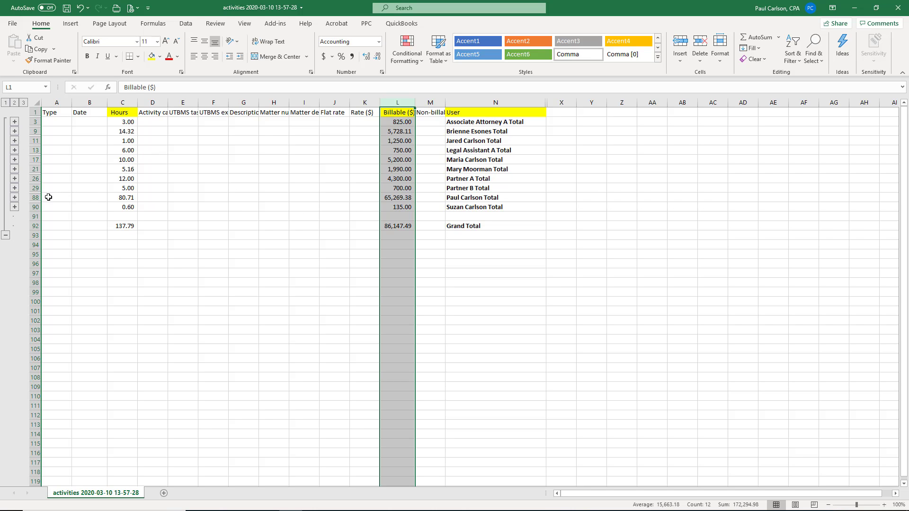
left_click(15, 198)
scroll(209, 240, "up", 10)
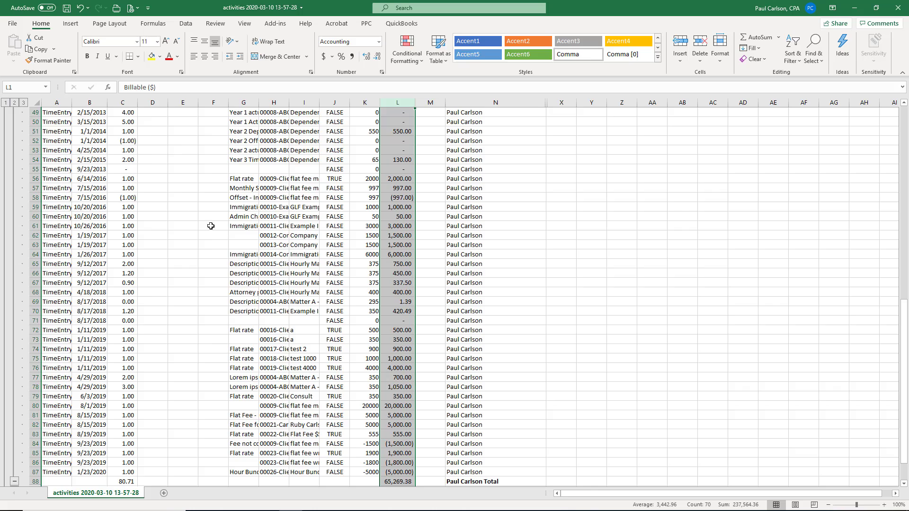
scroll(204, 239, "up", 2)
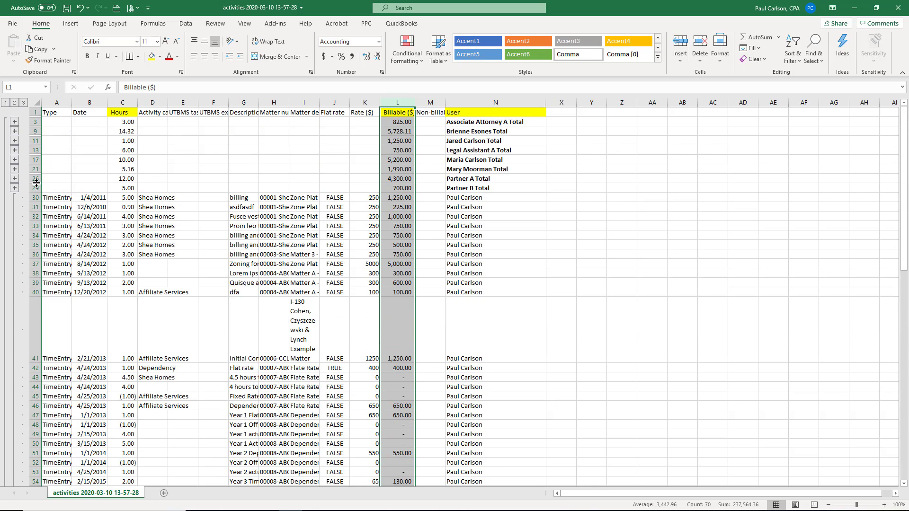
scroll(56, 215, "down", 2)
scroll(51, 221, "down", 1)
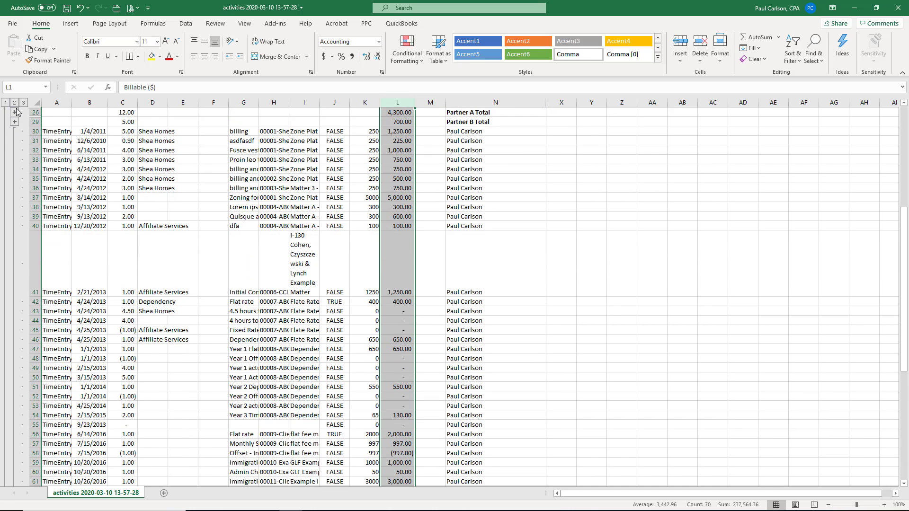
left_click(15, 103)
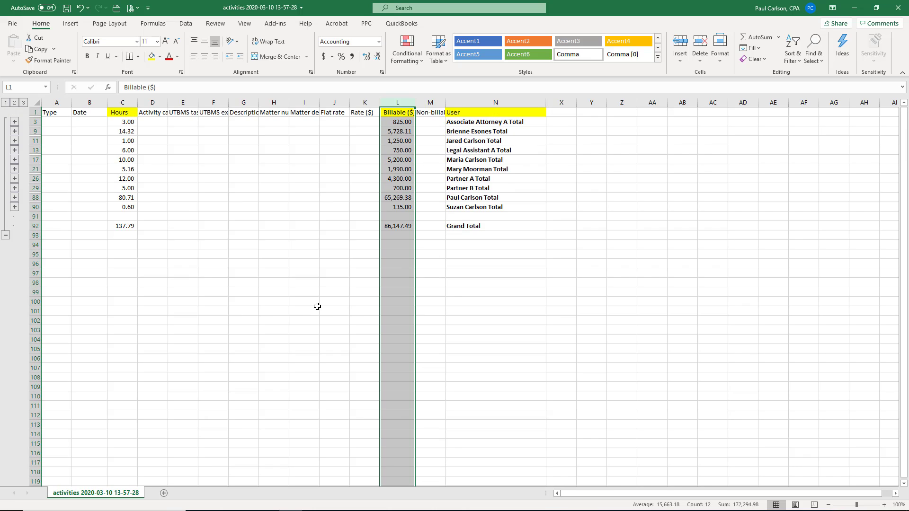
scroll(313, 306, "up", 3)
Step: Switch to Chrome and bring up the Weekly Billable Dollars Google Sheets tab
left_click(402, 510)
left_click(67, 8)
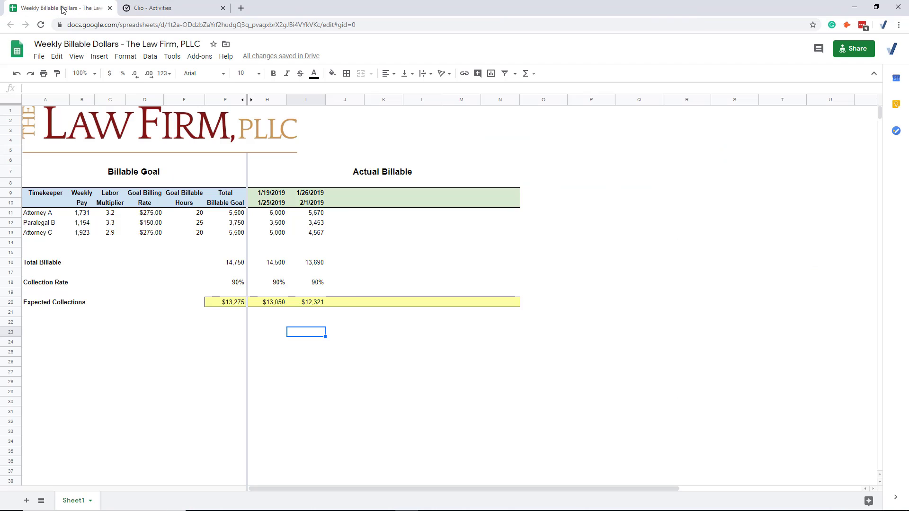